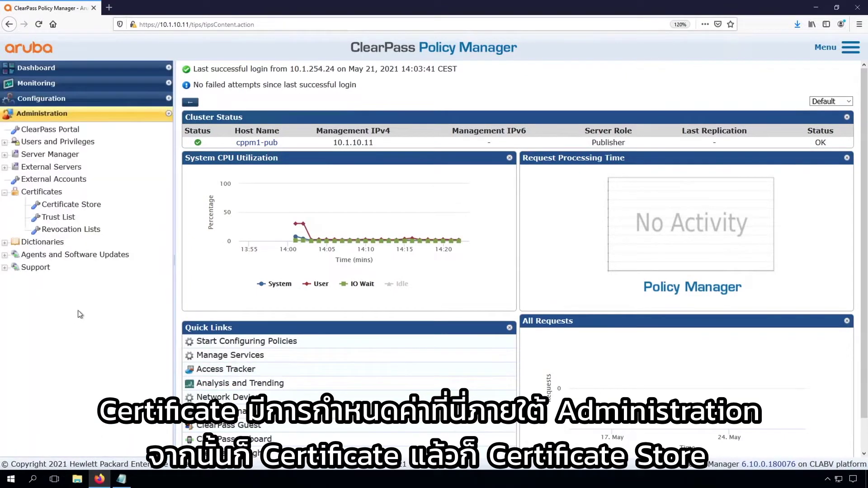
- Go to Administration > Certificates > Certificate Store
{"action": "left_click", "coordinate": [64, 205]}
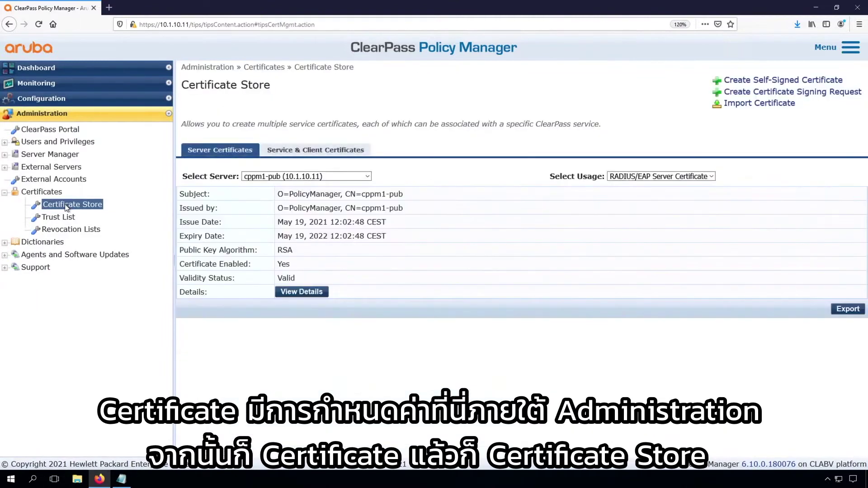
- For cppm1-pub, view the HTTPS(RSA) server certificate, then the HTTPS(ECC) server certificate
{"action": "left_click", "coordinate": [347, 179]}
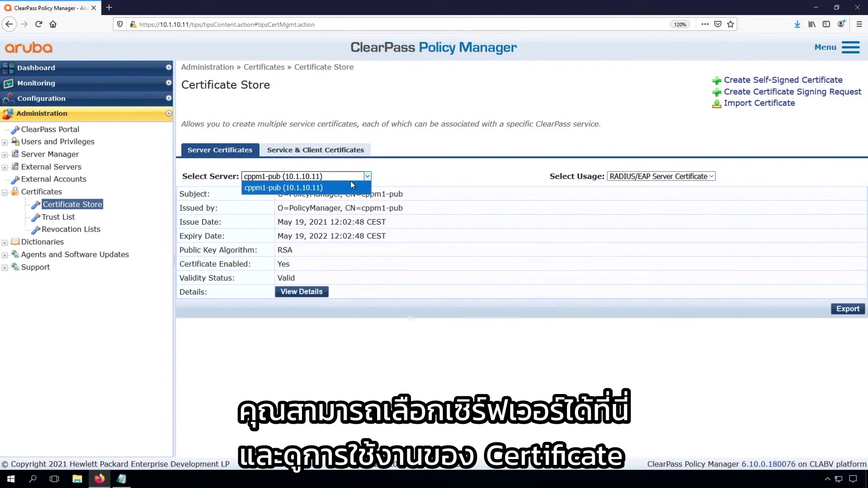
{"action": "left_click", "coordinate": [683, 179]}
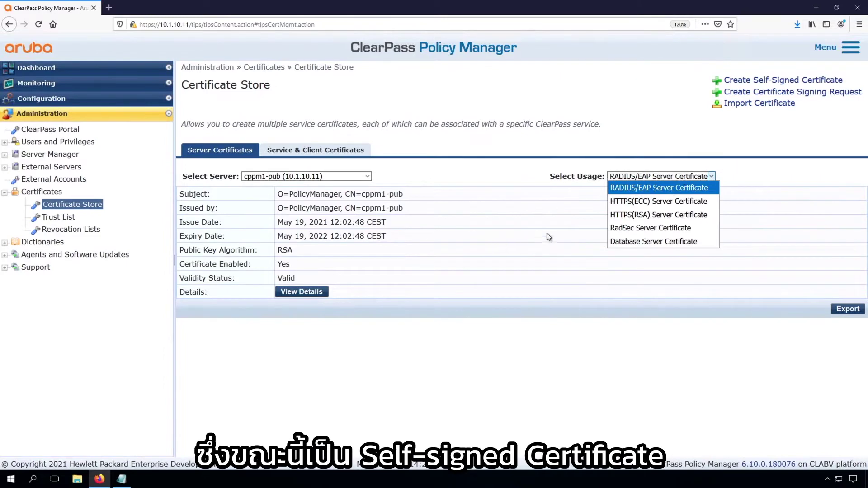
{"action": "left_click", "coordinate": [658, 216]}
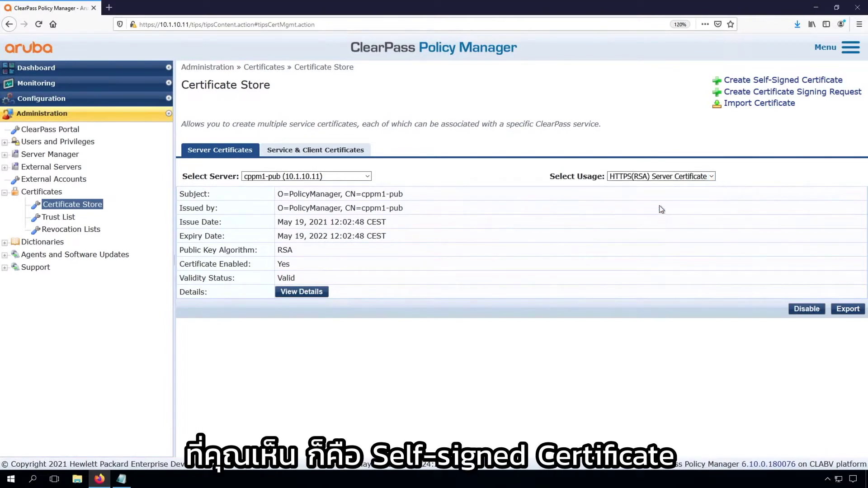
{"action": "left_click", "coordinate": [657, 177]}
{"action": "left_click", "coordinate": [651, 201]}
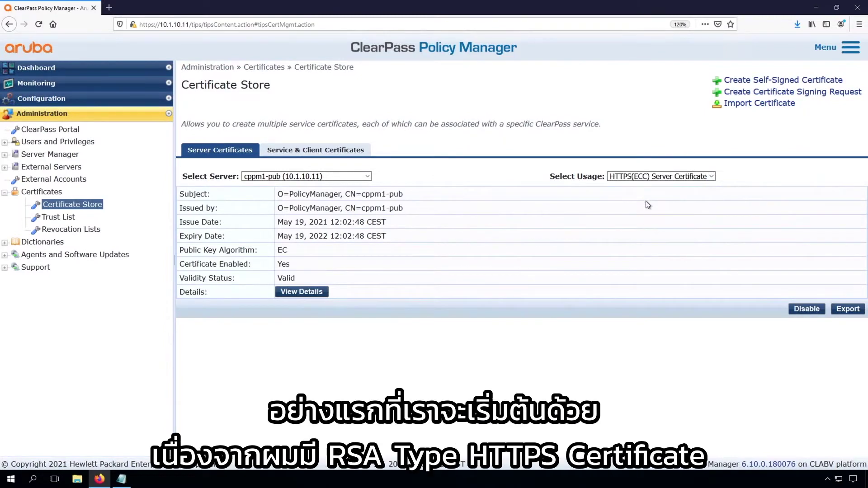
- Disable the HTTPS(ECC) certificate, switch the view to HTTPS(RSA), and reload the browser page
{"action": "left_click", "coordinate": [802, 309]}
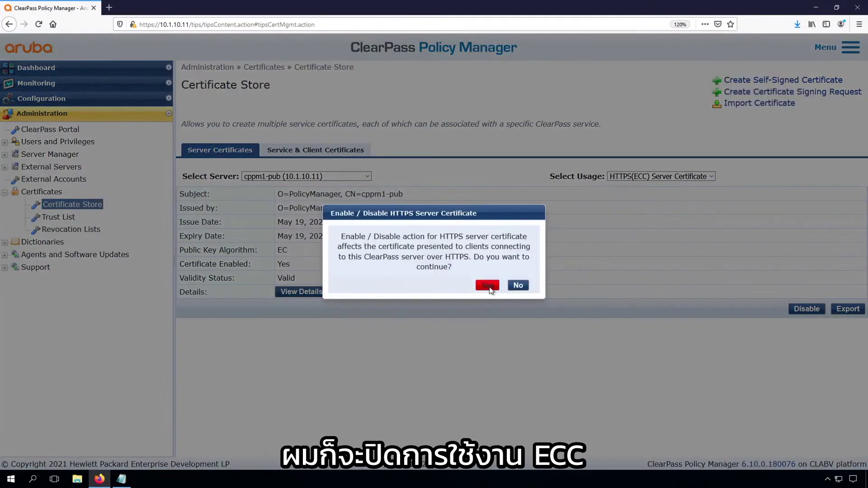
{"action": "left_click", "coordinate": [487, 285]}
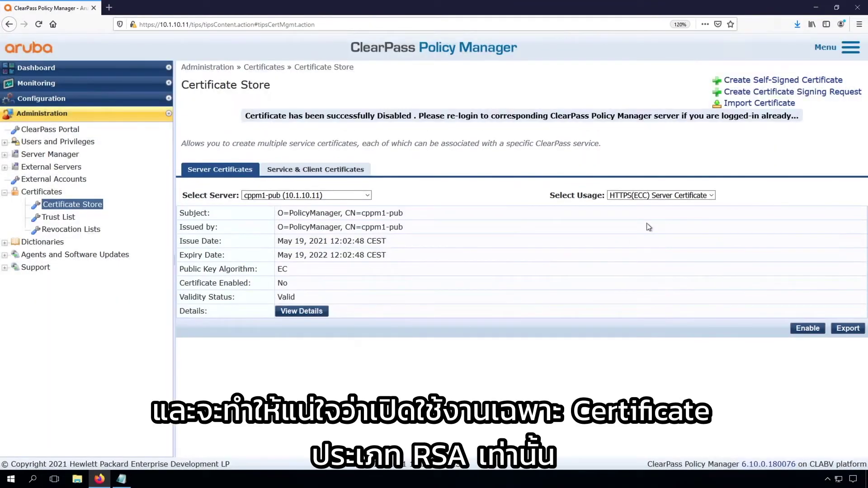
{"action": "left_click", "coordinate": [650, 195]}
{"action": "left_click", "coordinate": [634, 234]}
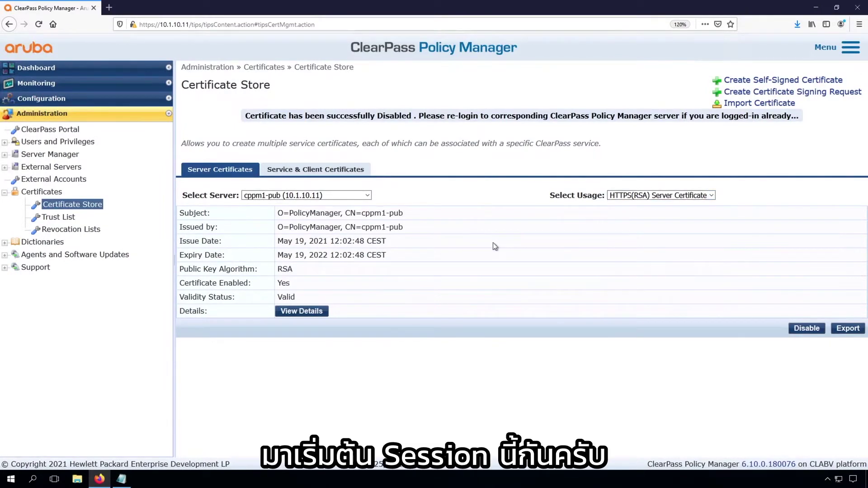
{"action": "left_click", "coordinate": [38, 24]}
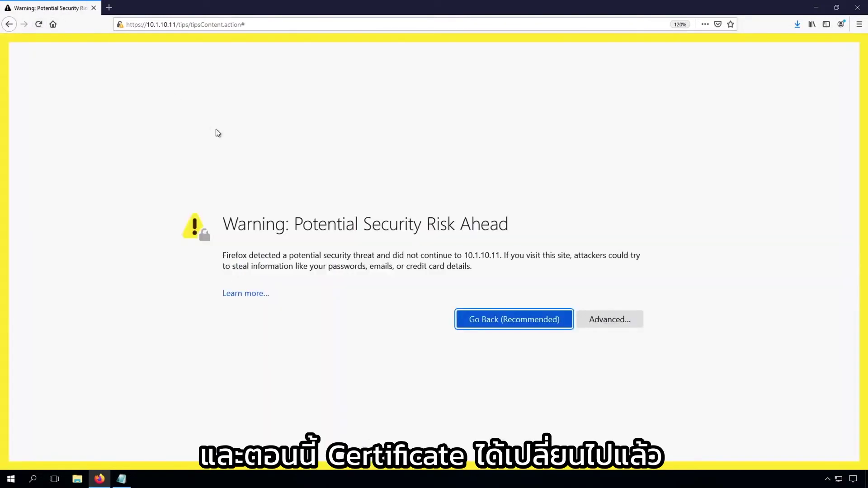
- Accept the self-signed certificate risk, then show the HTTPS(RSA) server certificate in Certificate Store
{"action": "left_click", "coordinate": [611, 324]}
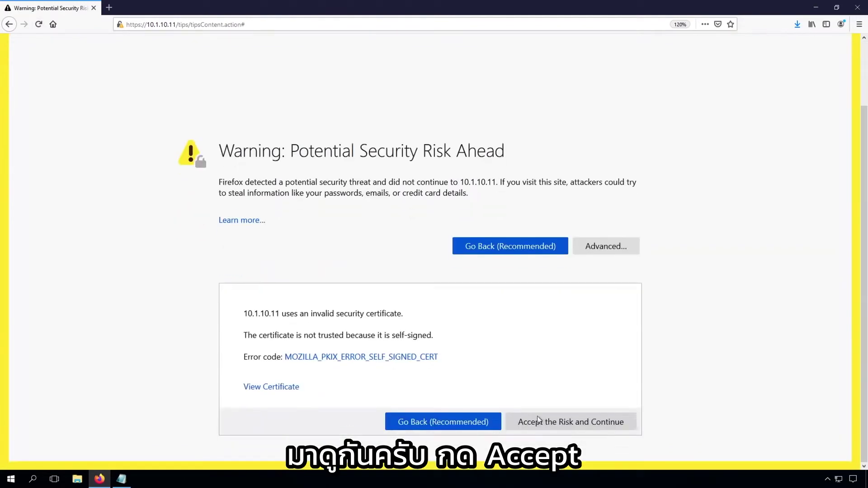
{"action": "left_click", "coordinate": [551, 424]}
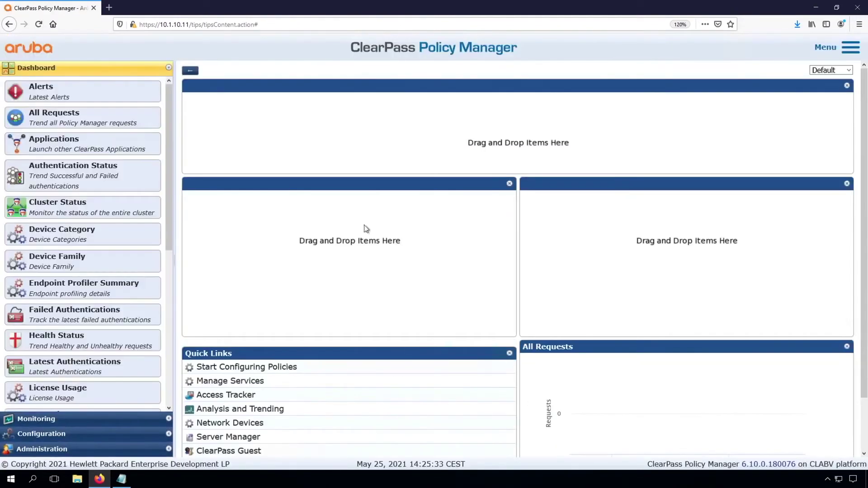
{"action": "left_click", "coordinate": [42, 449]}
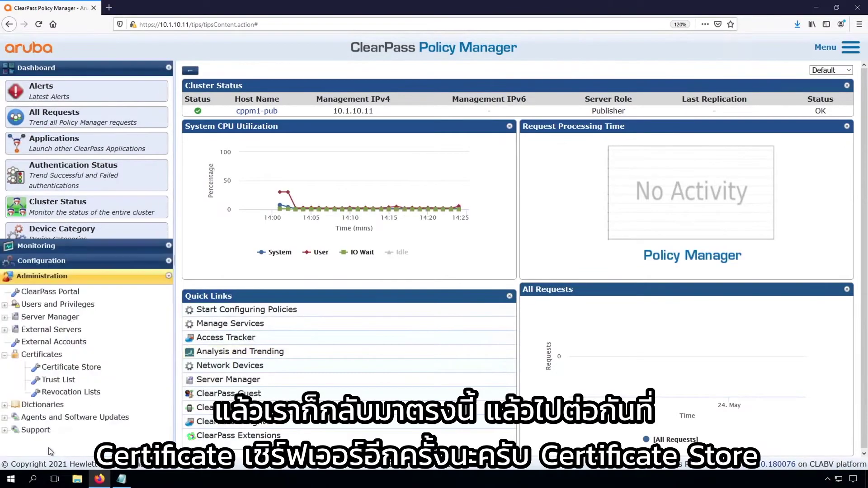
{"action": "left_click", "coordinate": [67, 207]}
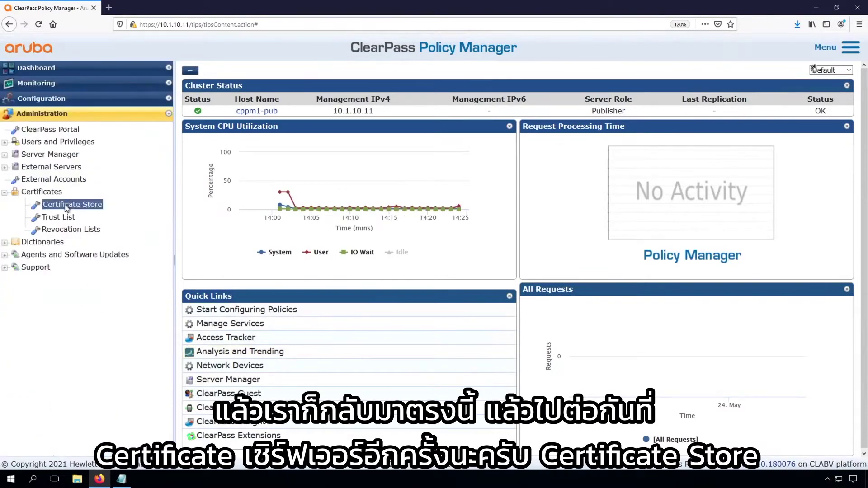
{"action": "left_click", "coordinate": [678, 180]}
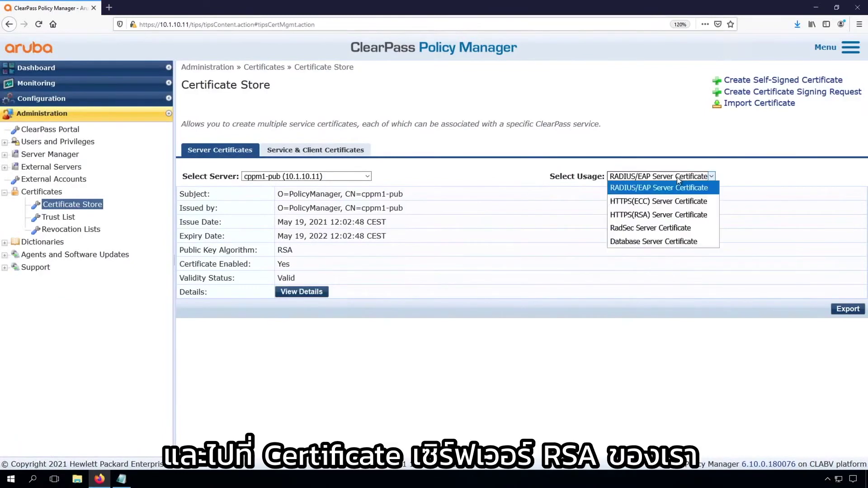
{"action": "left_click", "coordinate": [664, 215]}
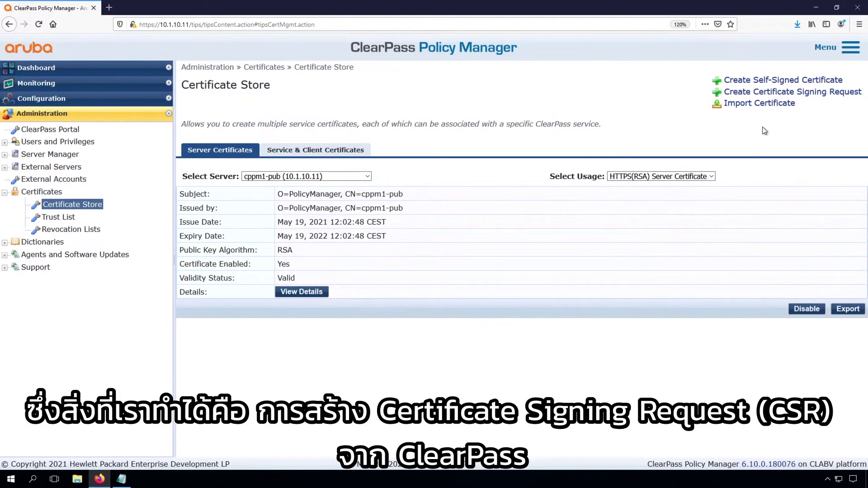
- Look over the Certificate Signing Request fields, cancel it, and bring up Import Certificate instead
{"action": "left_click", "coordinate": [781, 93]}
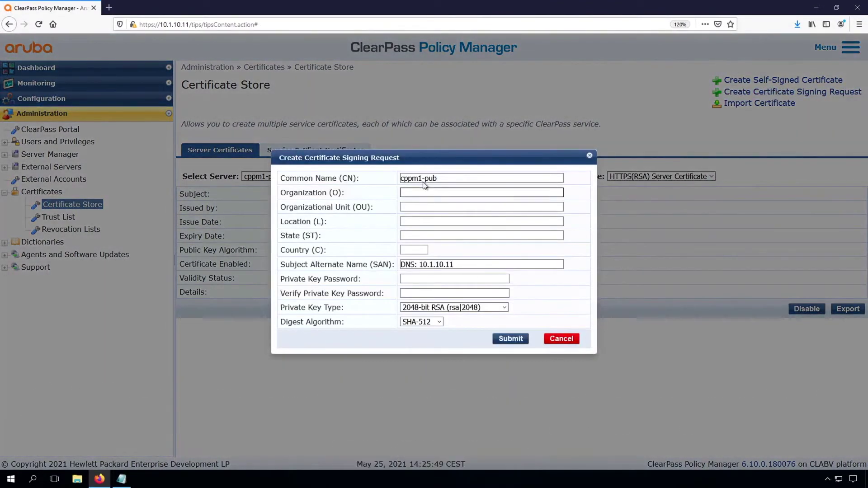
{"action": "left_click", "coordinate": [446, 264]}
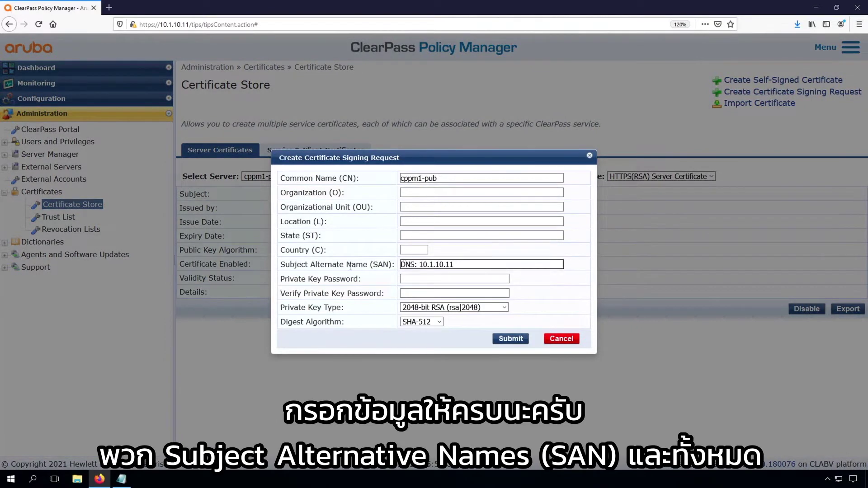
{"action": "left_click", "coordinate": [429, 293]}
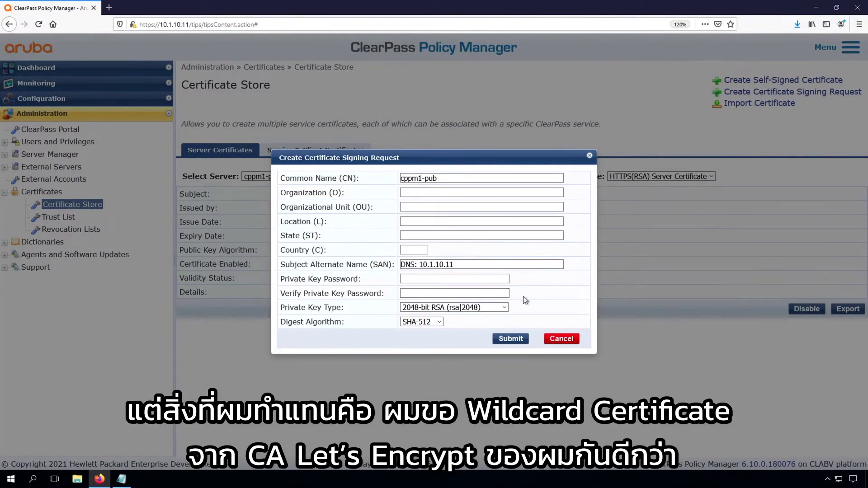
{"action": "left_click", "coordinate": [560, 339]}
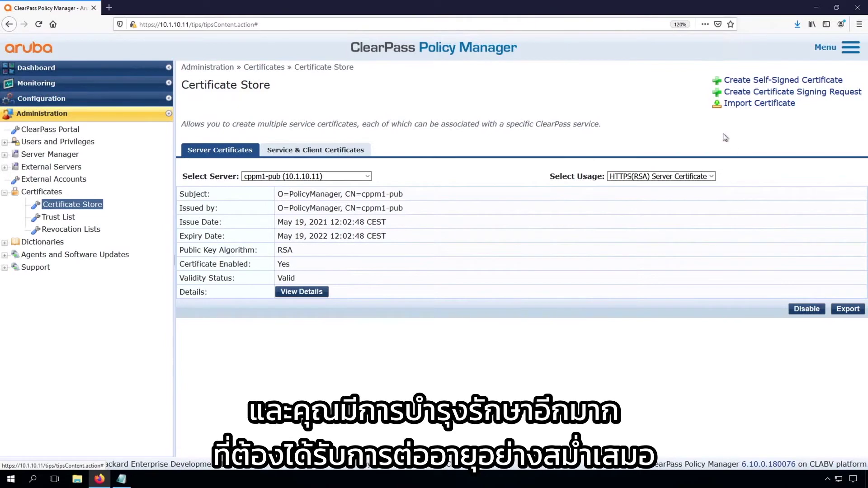
{"action": "left_click", "coordinate": [751, 105]}
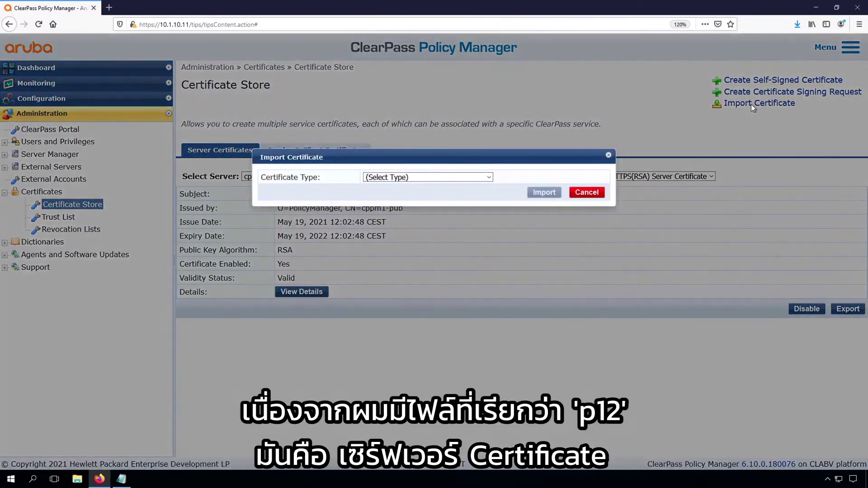
- Set the import to Server Certificate via PKCS#12 upload with the file lab.airheads.eu.p12
{"action": "left_click", "coordinate": [418, 178]}
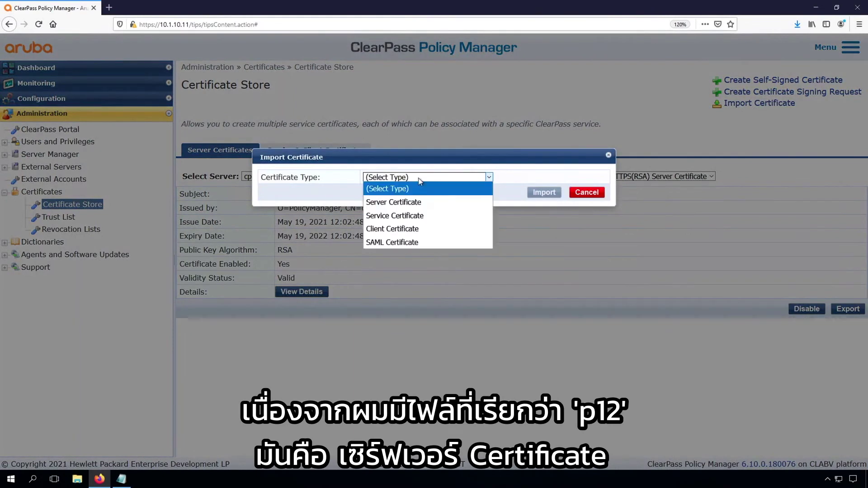
{"action": "left_click", "coordinate": [413, 203]}
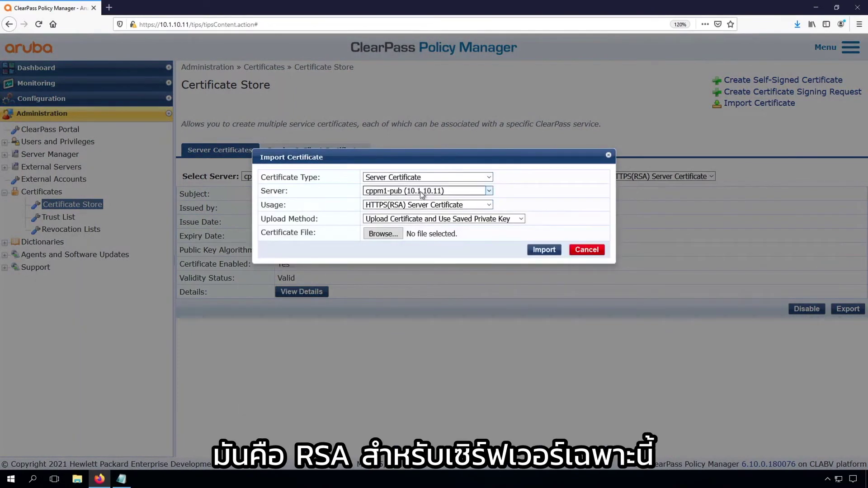
{"action": "left_click", "coordinate": [443, 220]}
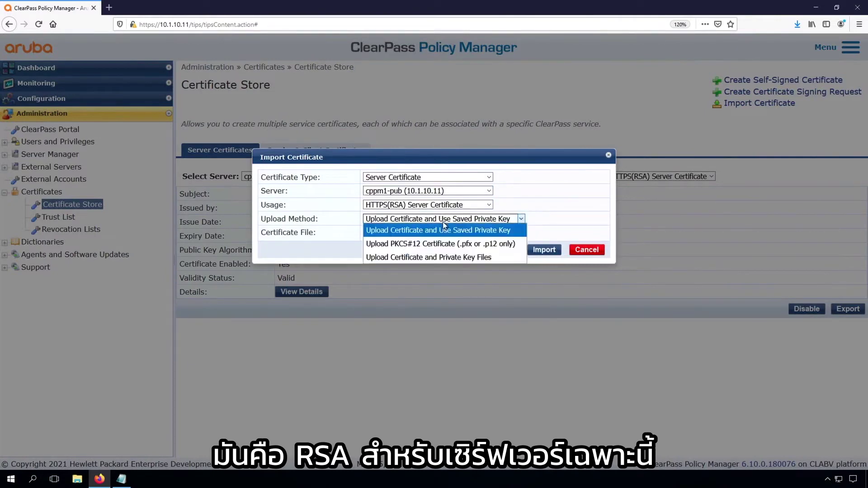
{"action": "left_click", "coordinate": [428, 244]}
{"action": "left_click", "coordinate": [392, 235]}
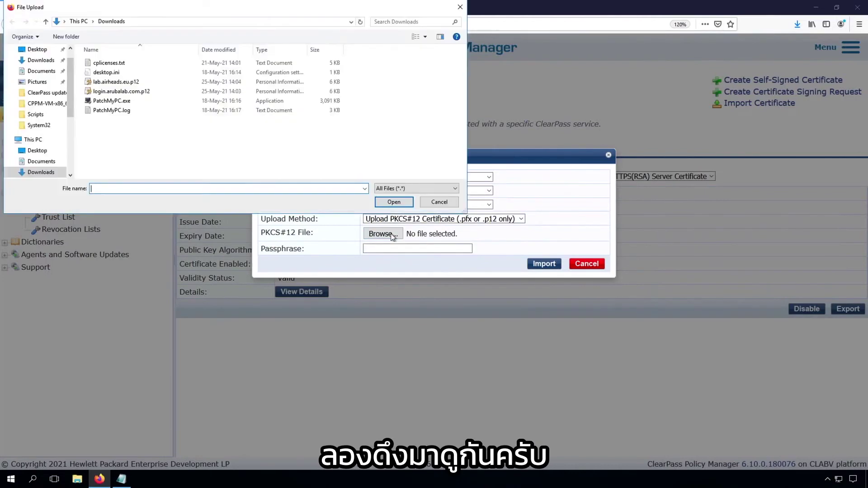
{"action": "left_click", "coordinate": [119, 83]}
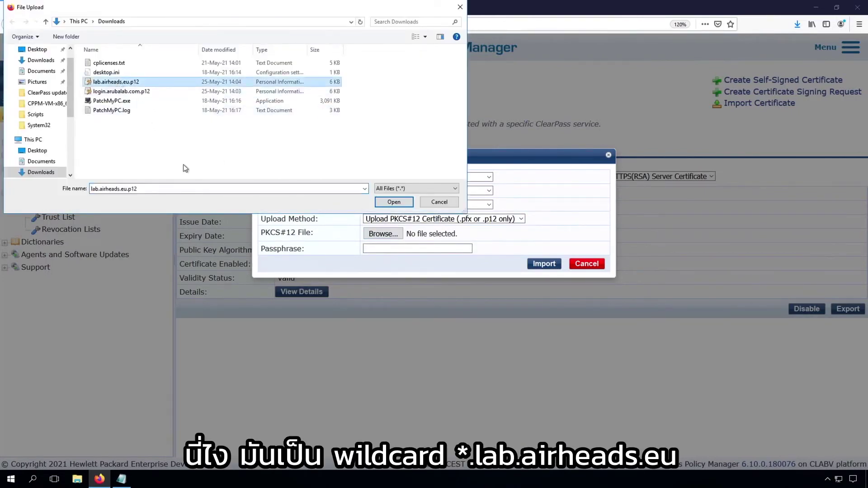
{"action": "left_click", "coordinate": [395, 202]}
- Enter the certificate passphrase and try the import, cancelling after the DST Root CA X3 error
{"action": "left_click", "coordinate": [386, 249]}
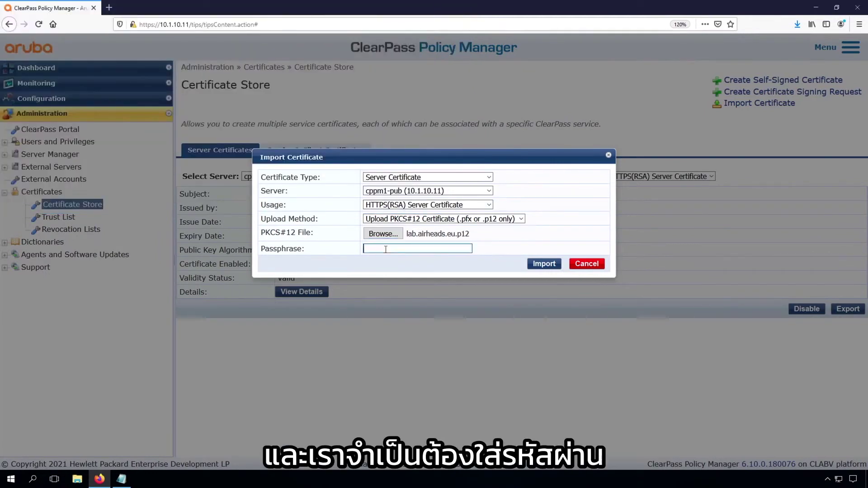
{"action": "type", "text": "aruba123"}
{"action": "left_click", "coordinate": [550, 265]}
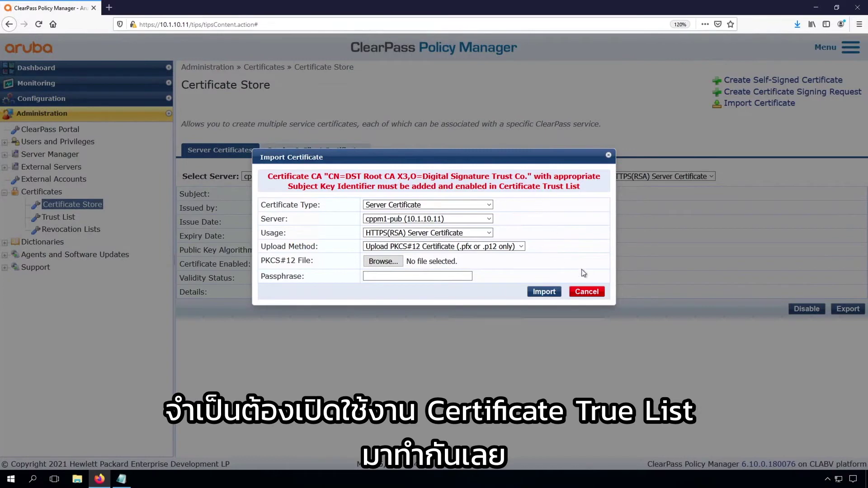
{"action": "left_click", "coordinate": [586, 293]}
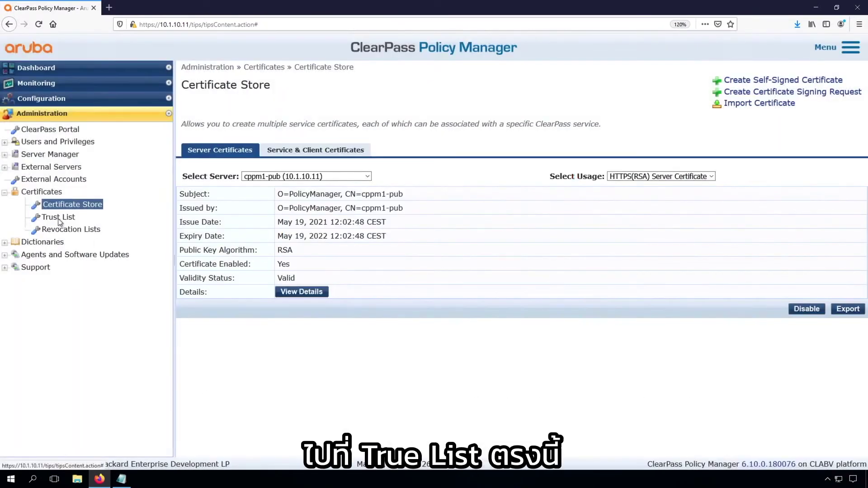
- Filter the Trust List by subject X3, enable DST Root CA X3, and return to Certificate Store
{"action": "left_click", "coordinate": [59, 219]}
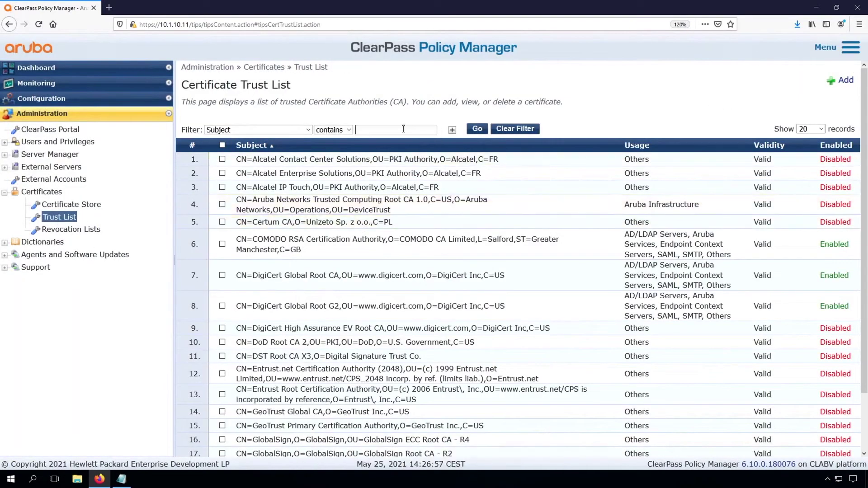
{"action": "type", "text": "X3"}
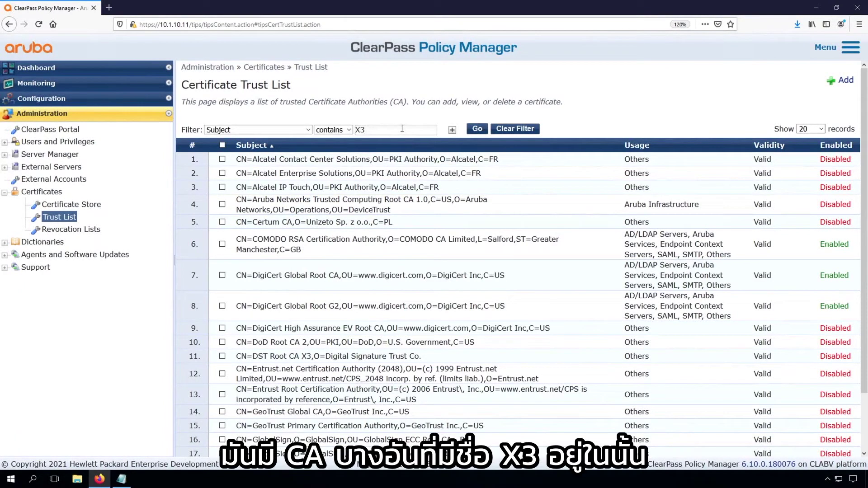
{"action": "left_click", "coordinate": [476, 129]}
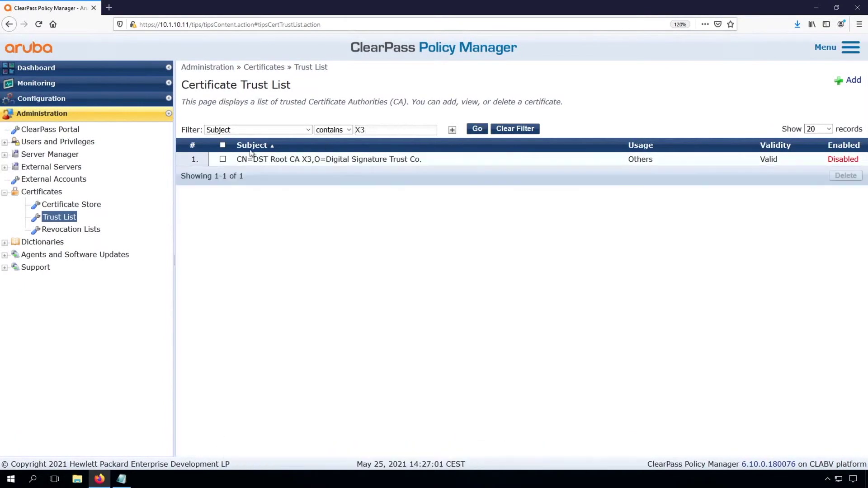
{"action": "left_click", "coordinate": [270, 159]}
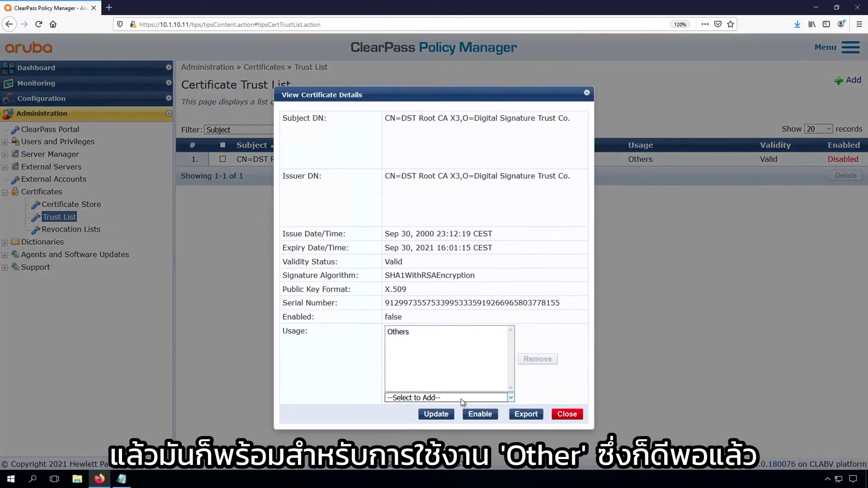
{"action": "left_click", "coordinate": [479, 414]}
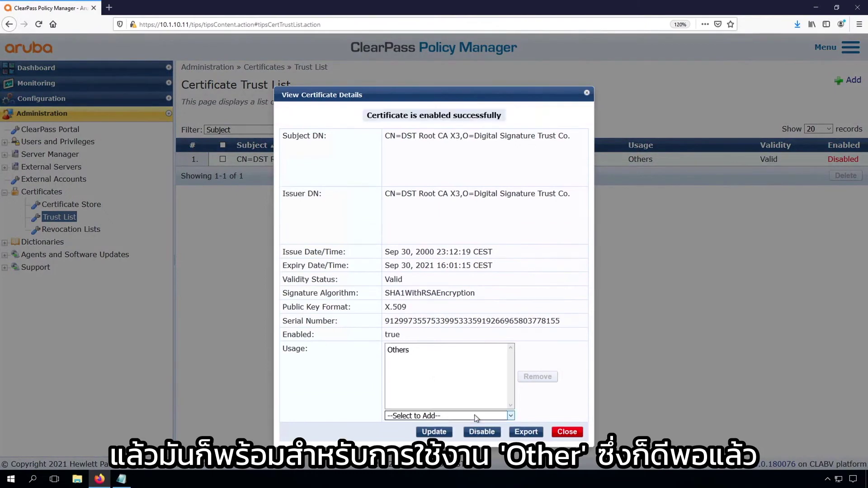
{"action": "left_click", "coordinate": [568, 432]}
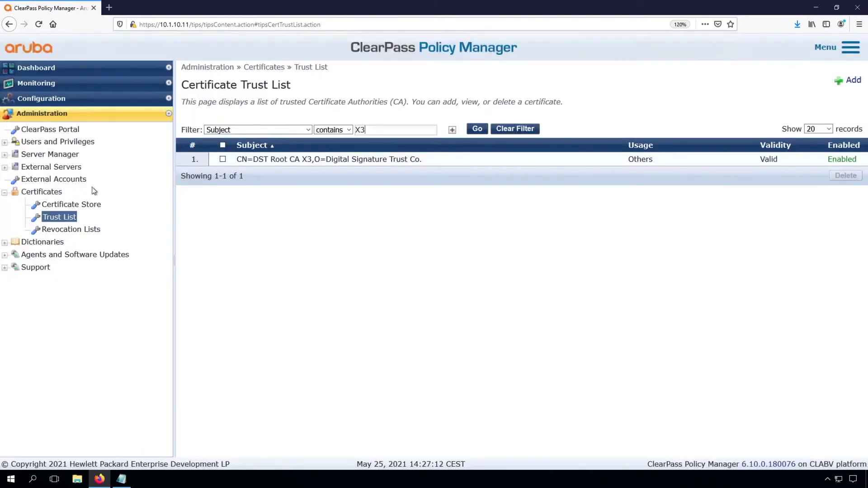
{"action": "left_click", "coordinate": [71, 205]}
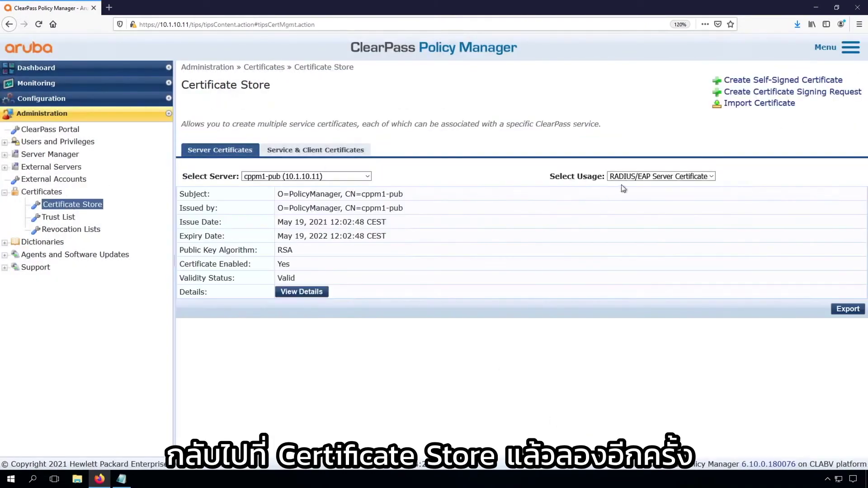
{"action": "left_click", "coordinate": [642, 179]}
- With HTTPS(RSA) selected, import a PKCS#12 server certificate from lab.airheads.eu.p12
{"action": "left_click", "coordinate": [636, 215]}
{"action": "left_click", "coordinate": [759, 103]}
{"action": "left_click", "coordinate": [427, 177]}
{"action": "left_click", "coordinate": [394, 194]}
{"action": "left_click", "coordinate": [443, 218]}
{"action": "left_click", "coordinate": [406, 240]}
{"action": "left_click", "coordinate": [382, 233]}
{"action": "double_click", "coordinate": [135, 93]}
- Paste the passphrase and import the wildcard certificate, then start a new browser tab
{"action": "left_click", "coordinate": [393, 248]}
{"action": "key", "text": "ctrl+v"}
{"action": "left_click", "coordinate": [544, 264]}
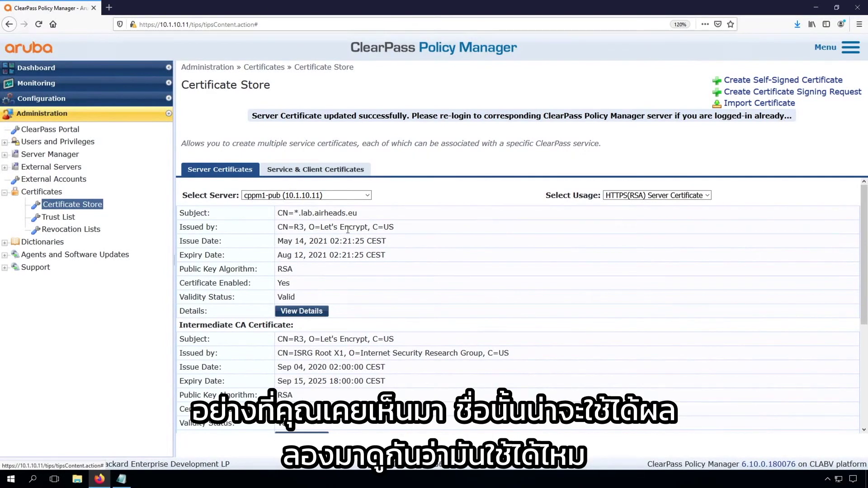
{"action": "left_click", "coordinate": [108, 8]}
- Load cppm1-pub.lab.airheads.eu from the bookmark and log in as admin with the account password
{"action": "left_click", "coordinate": [89, 40]}
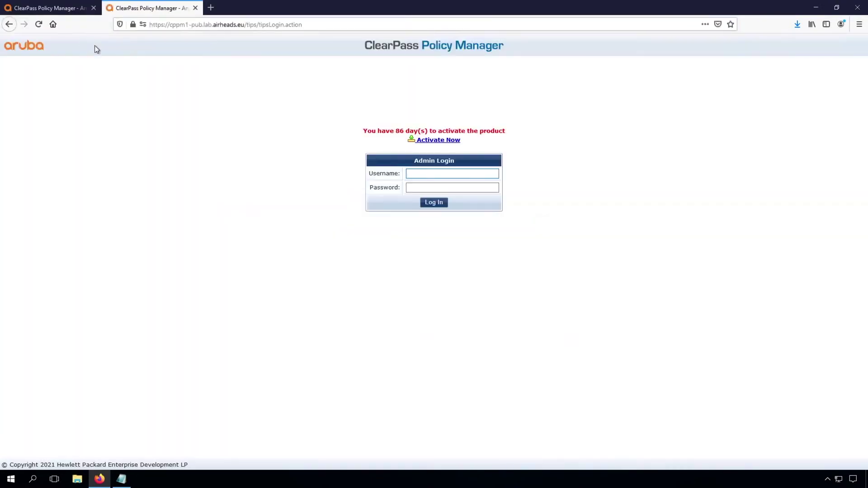
{"action": "mouse_move", "coordinate": [133, 28]}
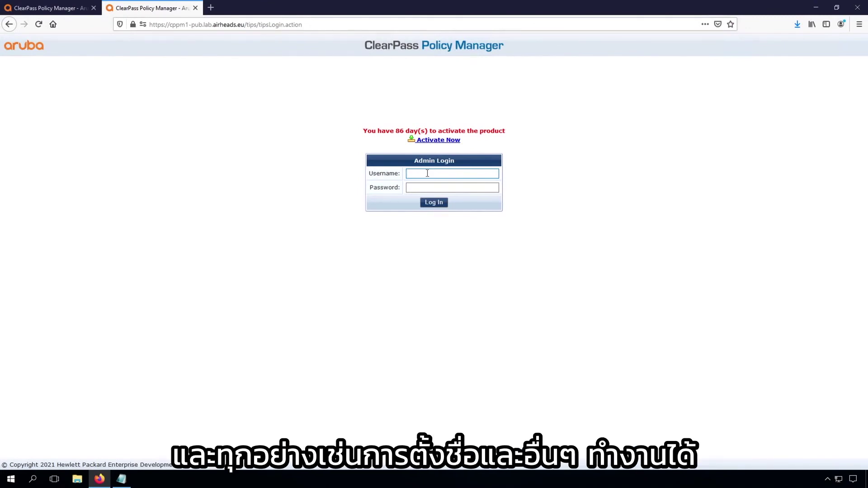
{"action": "type", "text": "admin"}
{"action": "key", "text": "Tab"}
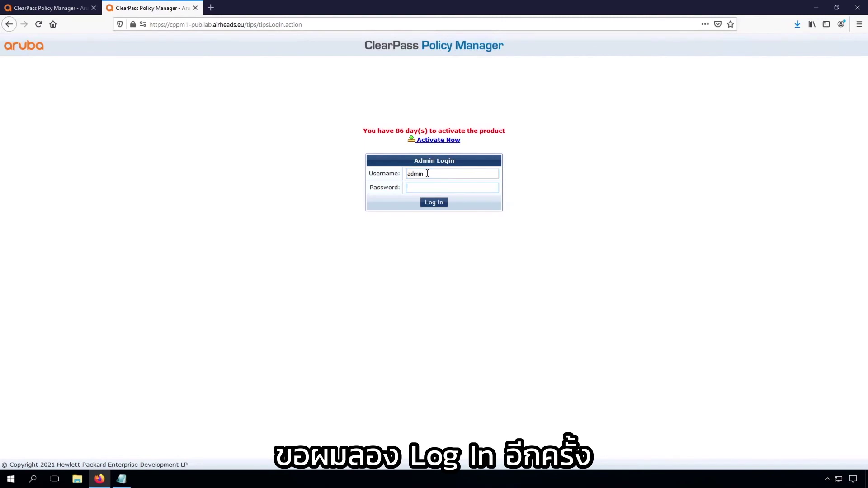
{"action": "type", "text": "********"}
{"action": "key", "text": "Return"}
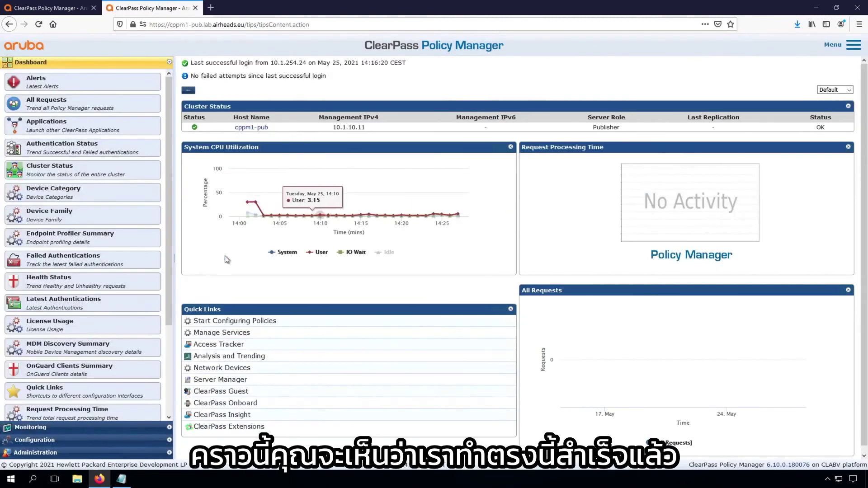